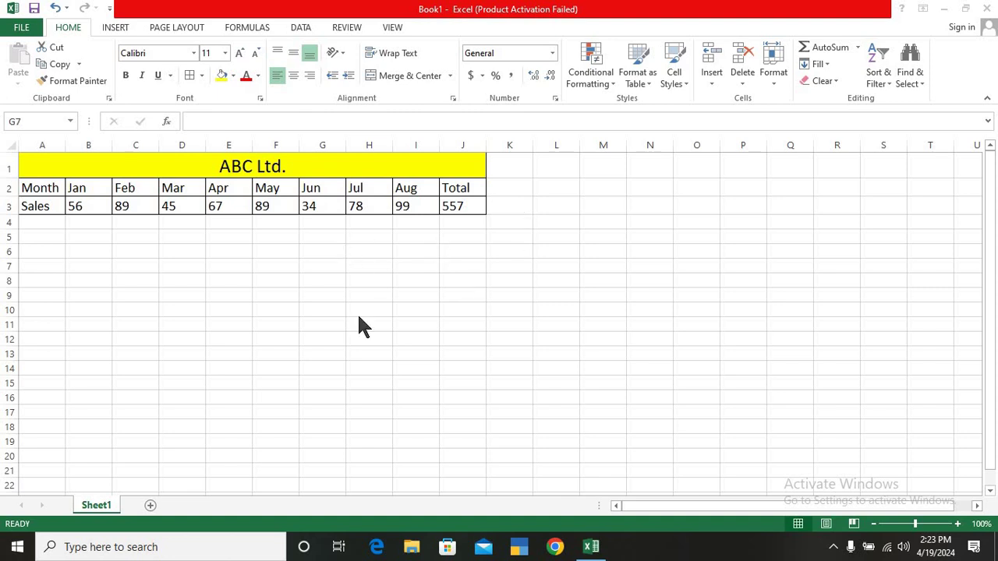
Open the Save As dialog for the new workbook on the Desktop folder.
left_click(27, 32)
left_click(26, 31)
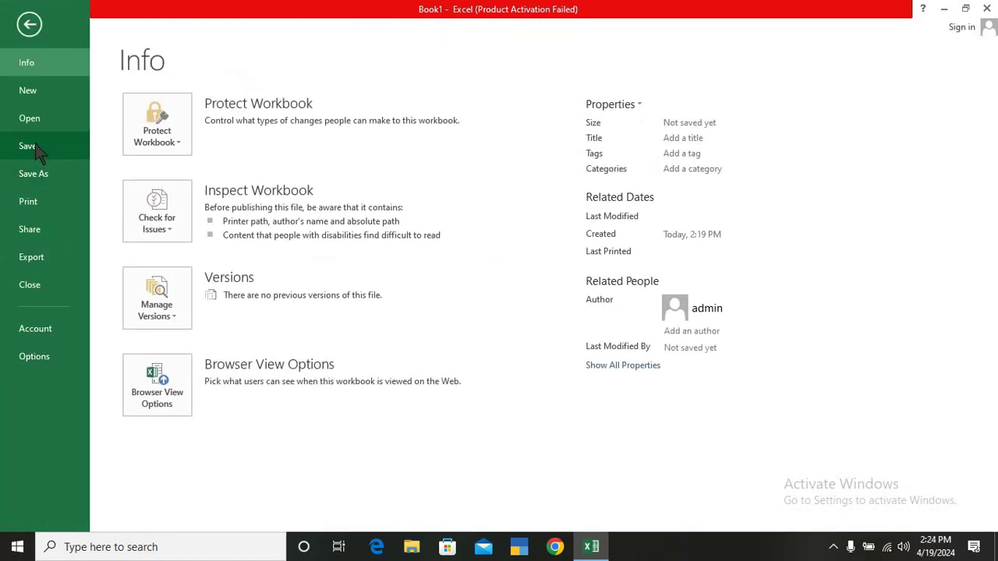
left_click(35, 145)
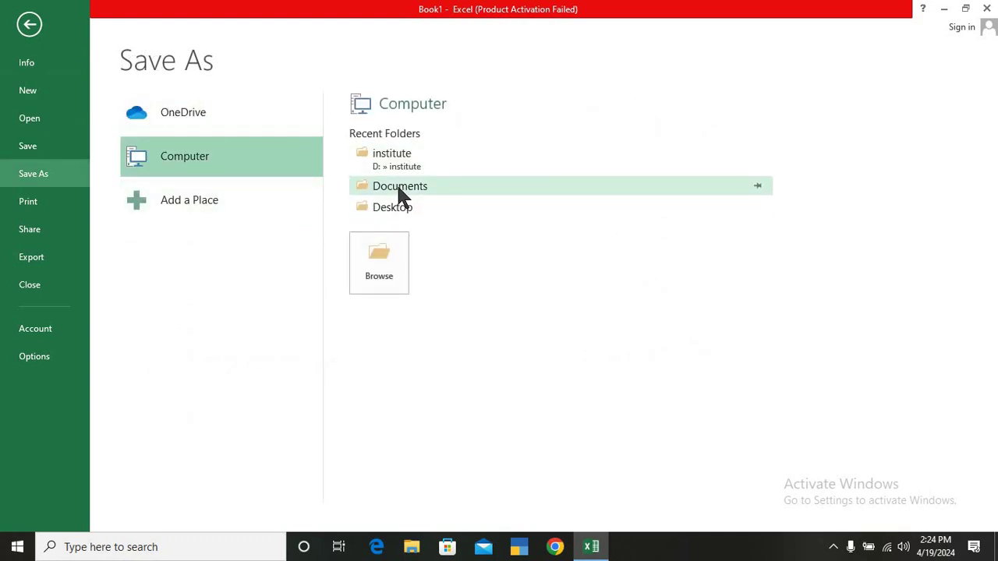
left_click(390, 209)
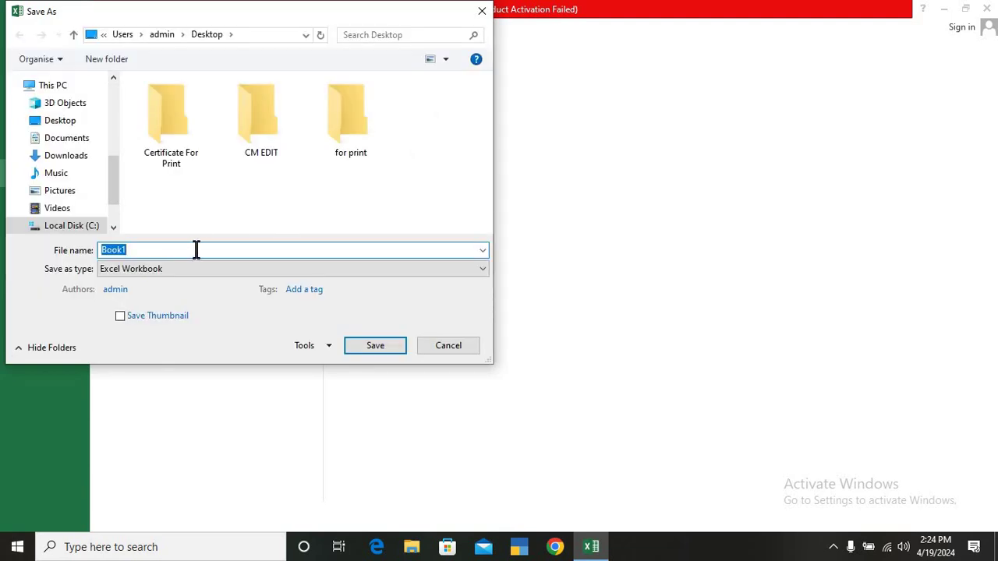
Change the file name from Book1 to Rahul and bring up the Tools list.
left_click(196, 250)
key("BackSpace")
key("BackSpace")
key("BackSpace")
key("BackSpace")
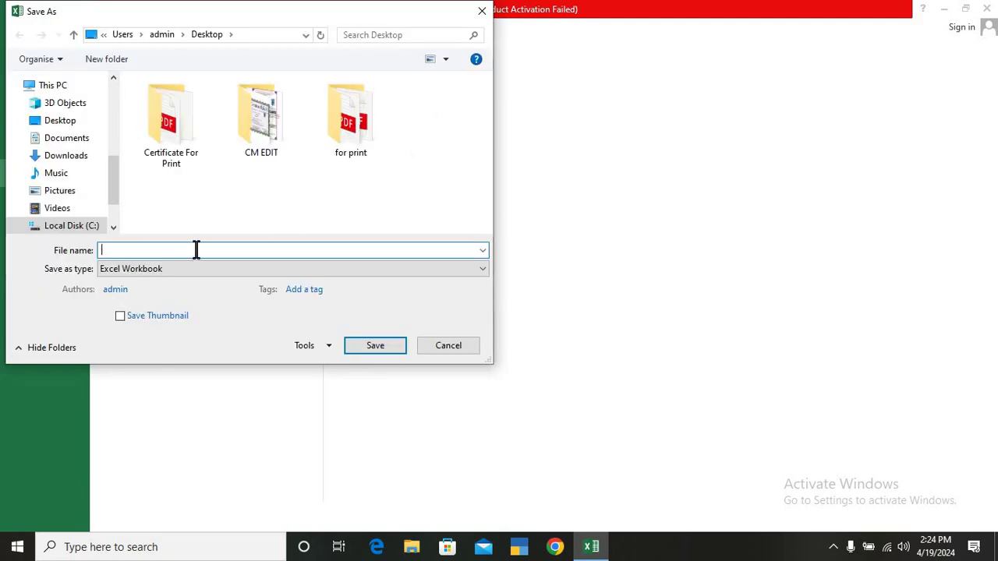
type("abc")
key("BackSpace")
key("BackSpace")
key("BackSpace")
type("Rah")
key("BackSpace")
key("BackSpace")
key("BackSpace")
type("Rahul")
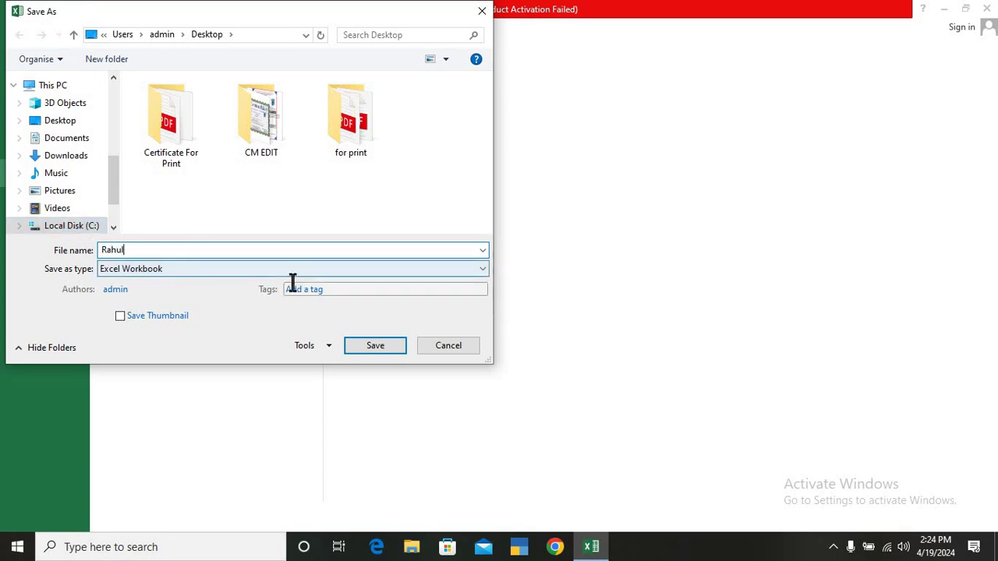
left_click(329, 349)
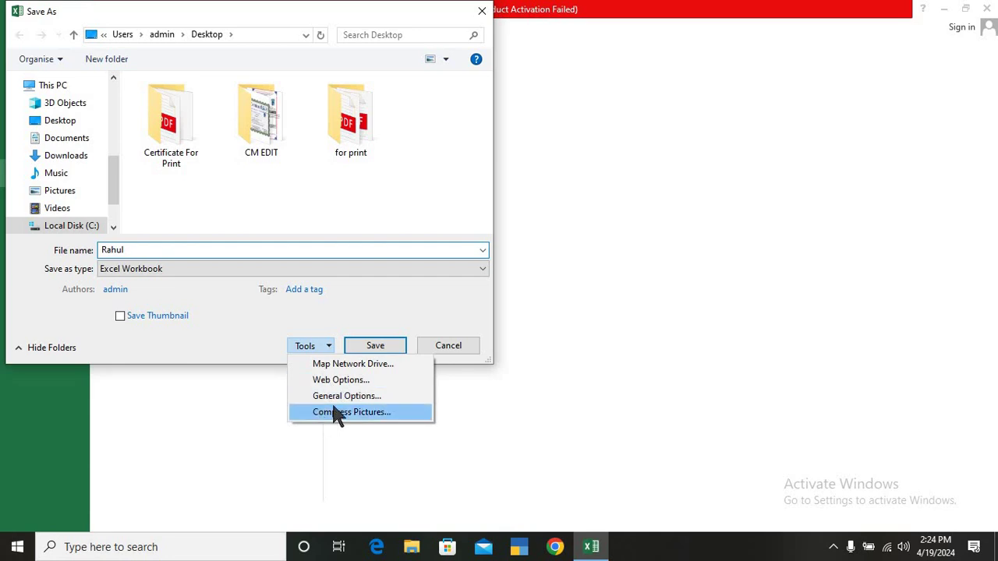
In General Options, enter a password to open and a password to modify.
left_click(343, 399)
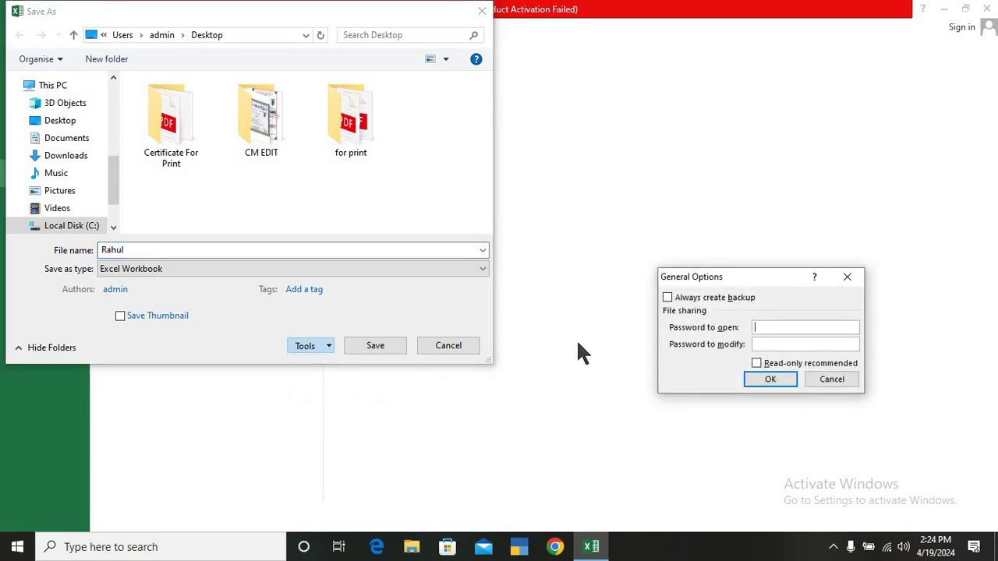
left_click(767, 326)
left_click(784, 378)
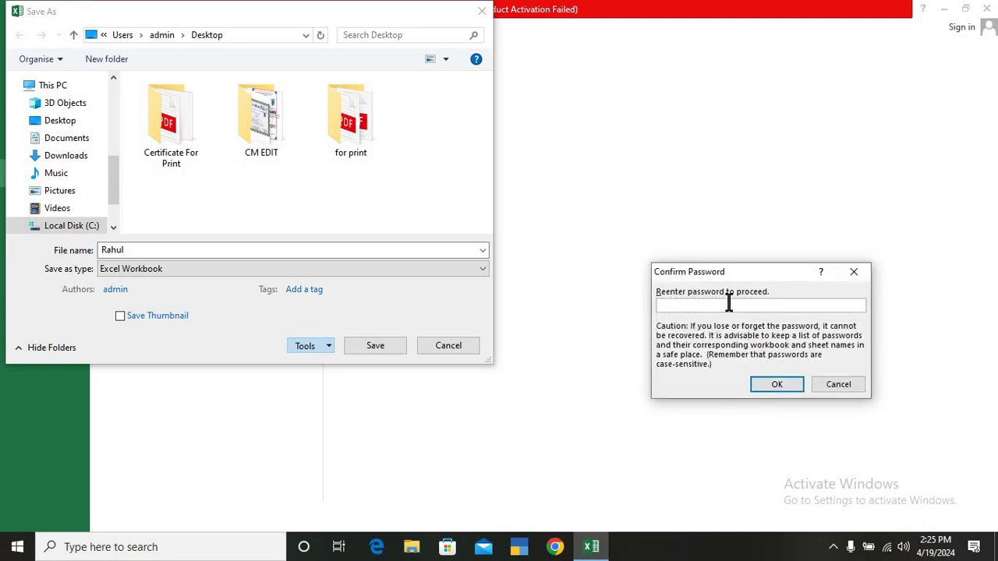
Re-enter the open and modify passwords in their confirmation prompts.
left_click(776, 382)
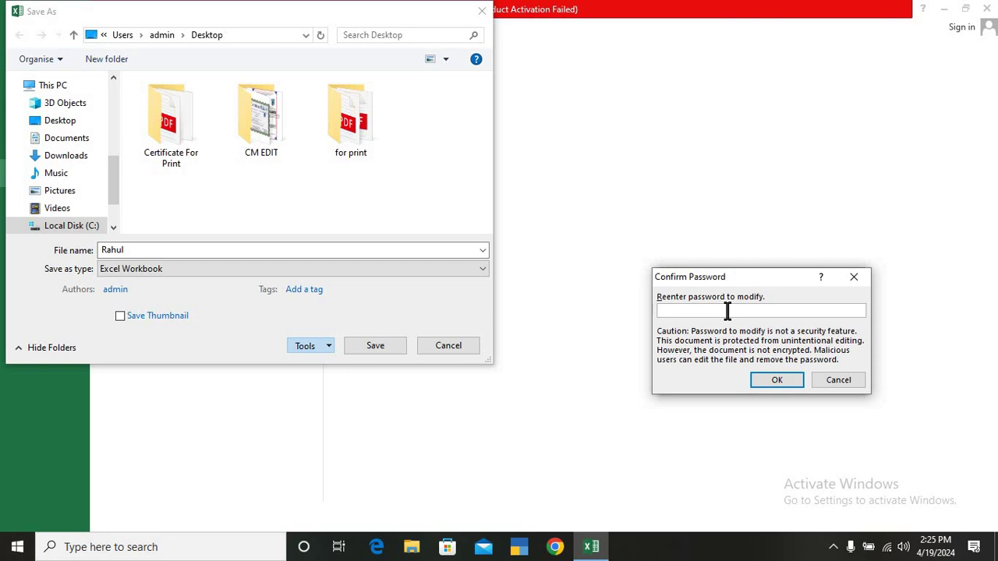
left_click(776, 380)
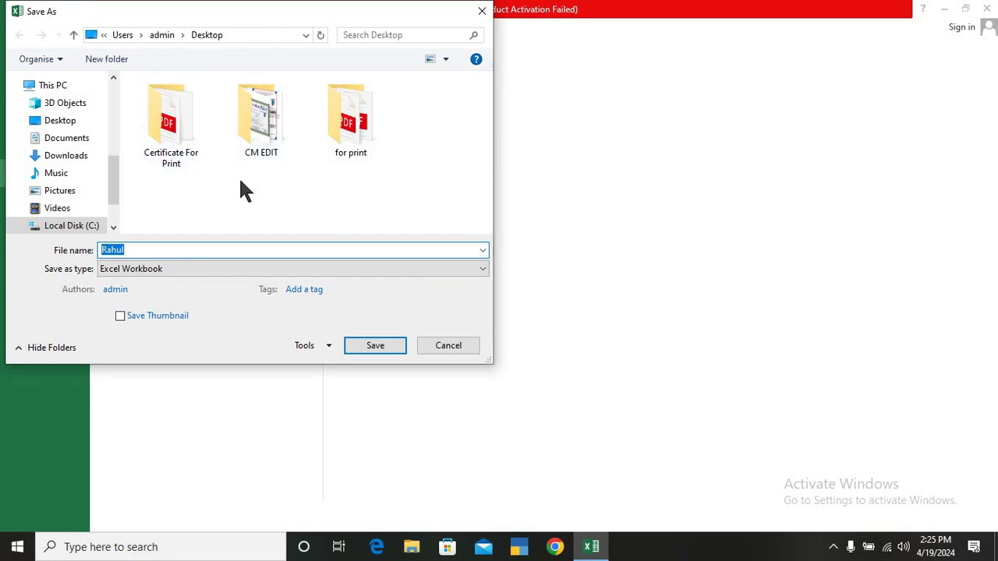
Save Rahul with its passwords, close Excel, and reopen Rahul.xlsx from the desktop.
left_click(367, 341)
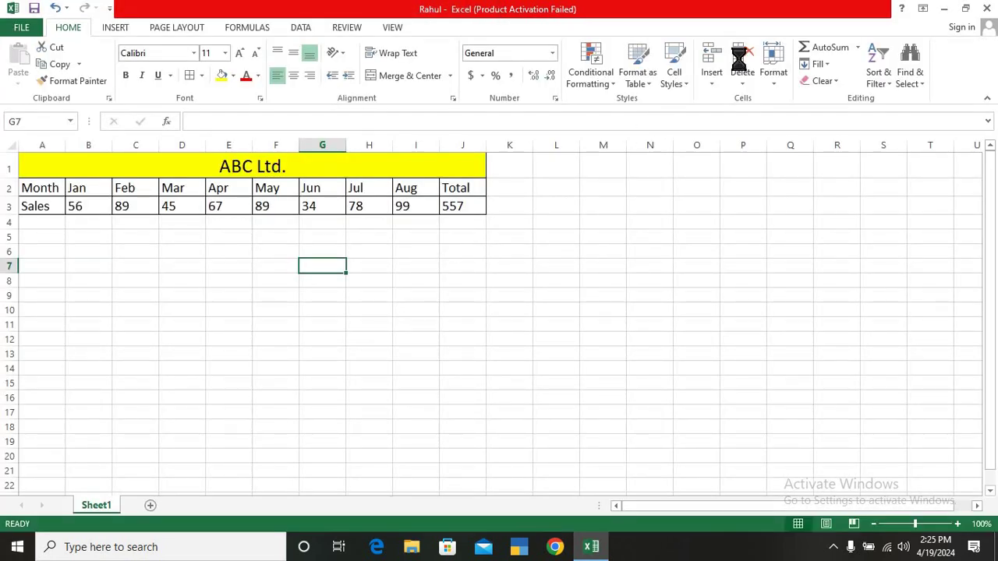
left_click(987, 9)
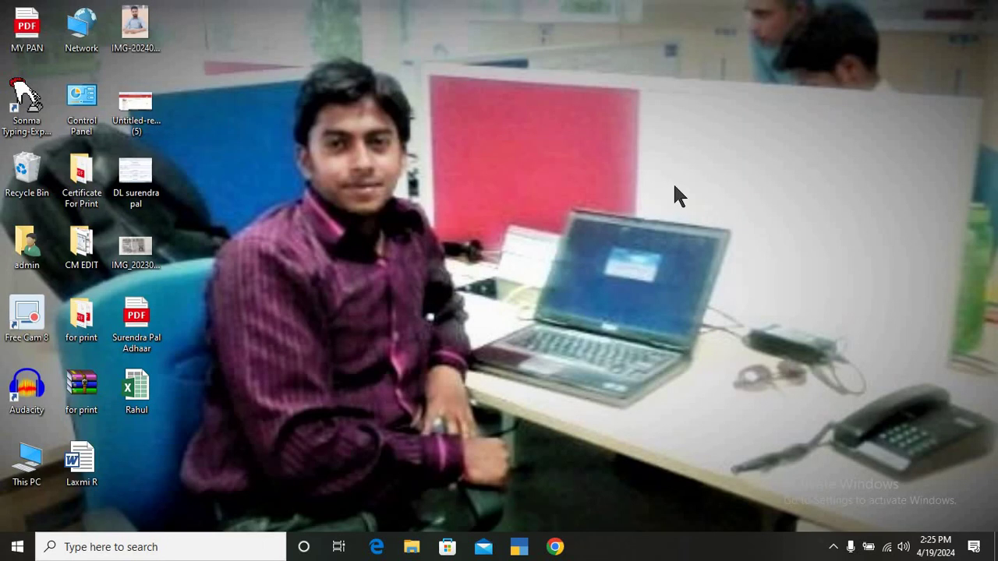
double_click(137, 393)
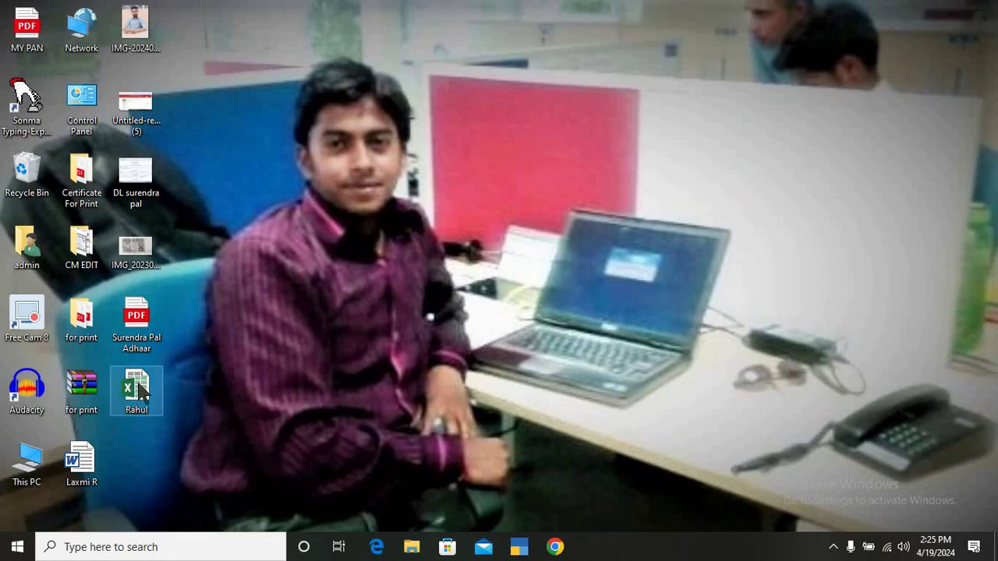
double_click(136, 398)
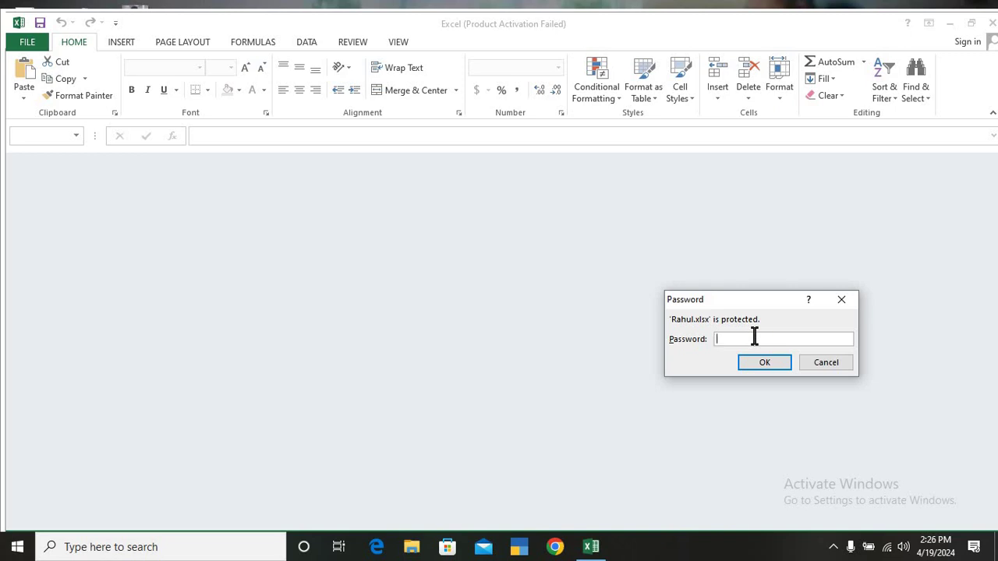
Enter the open password, then the modify password, to unlock Rahul for editing.
left_click(763, 363)
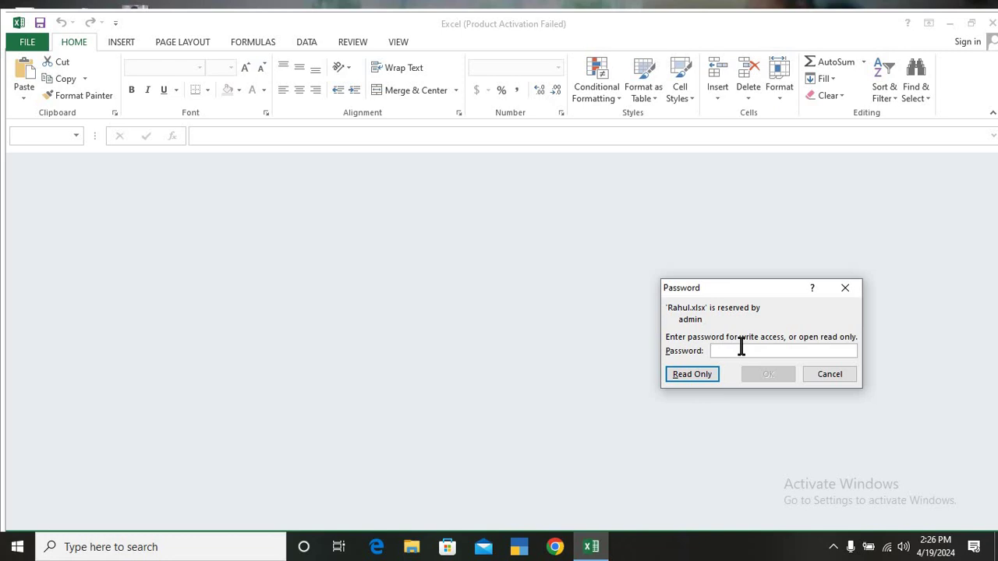
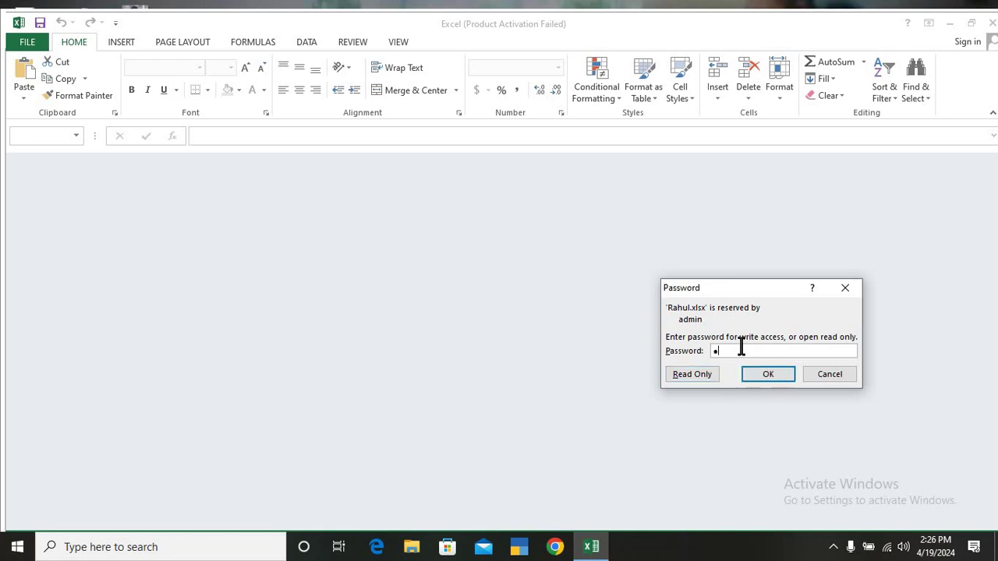
left_click(756, 364)
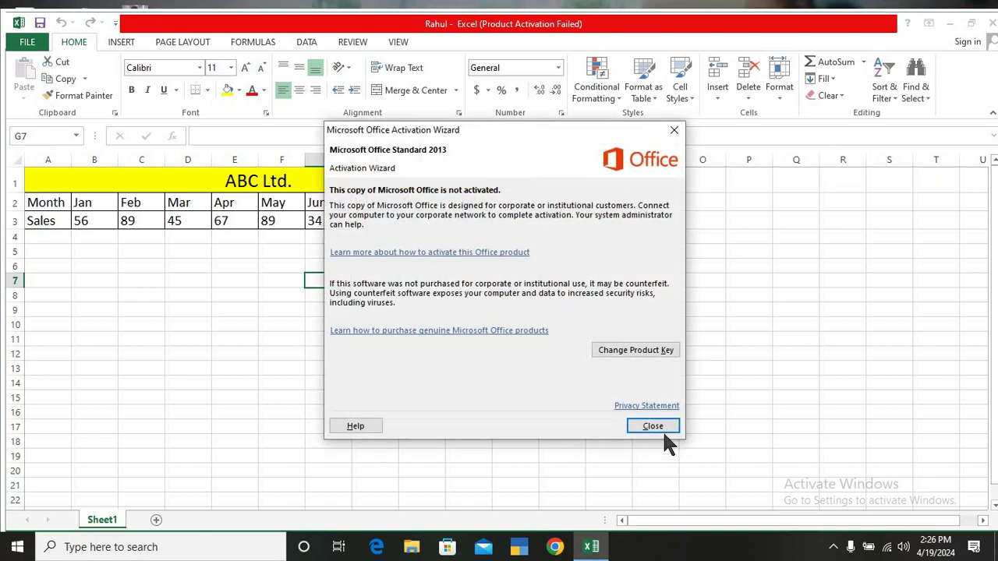
Close the Activation Wizard and go to Save As for Rahul in the FILE view.
left_click(653, 427)
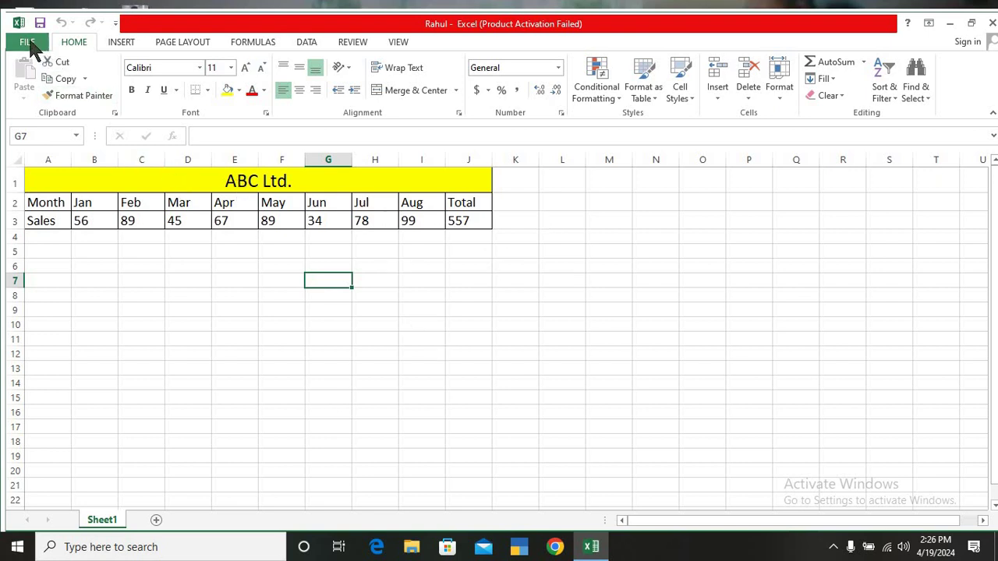
left_click(31, 45)
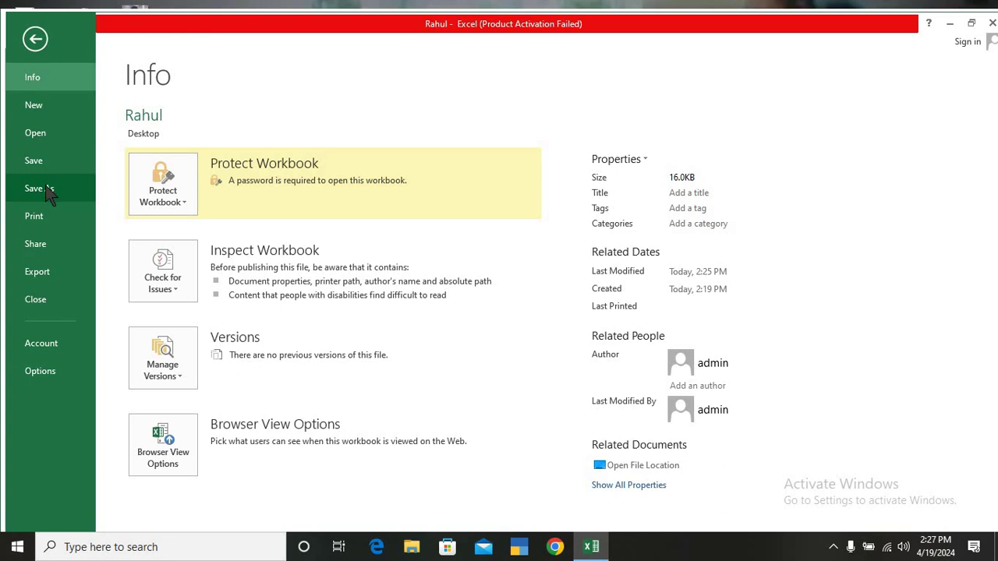
left_click(46, 192)
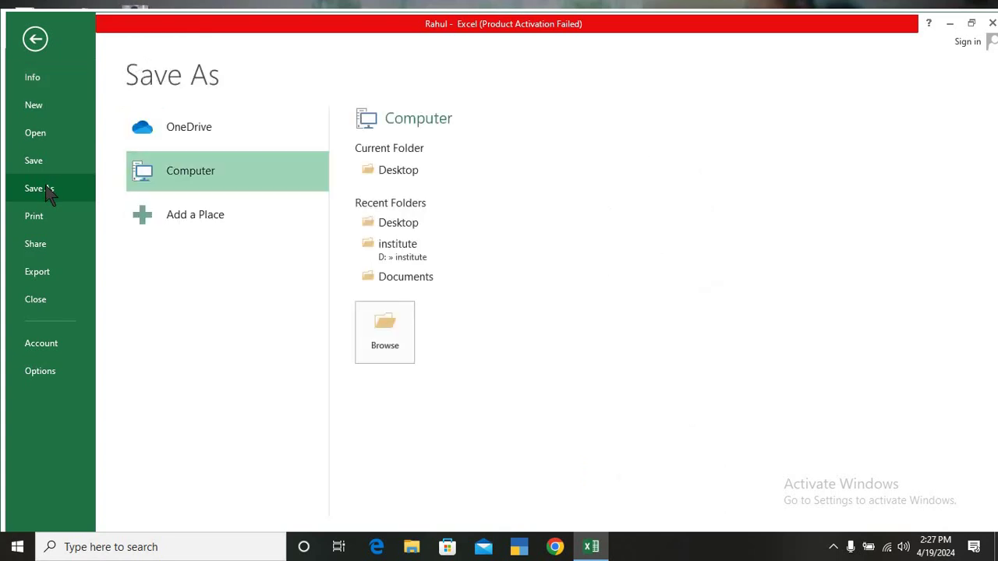
Delete both passwords in General Options and save Rahul to the Desktop again.
left_click(387, 170)
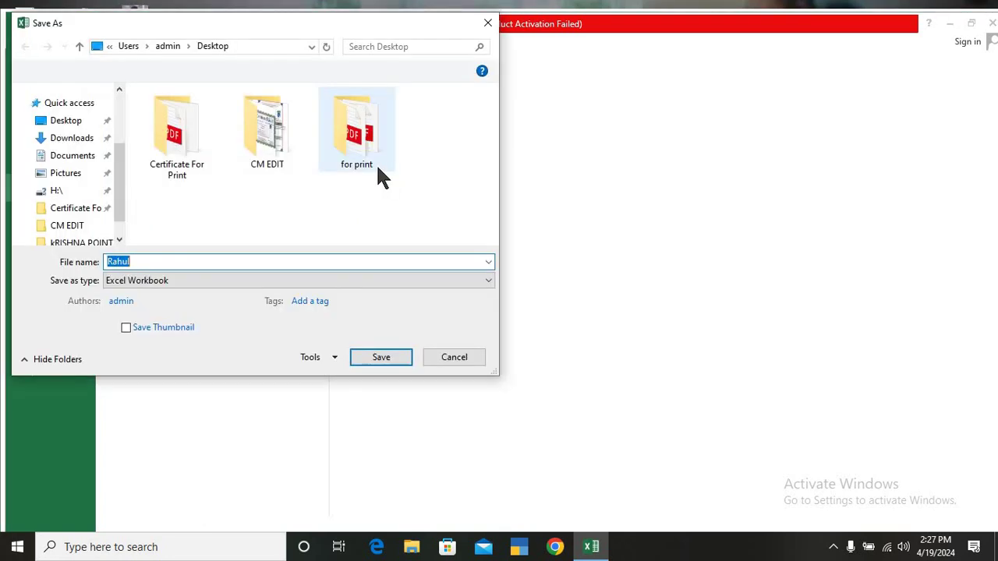
left_click(168, 262)
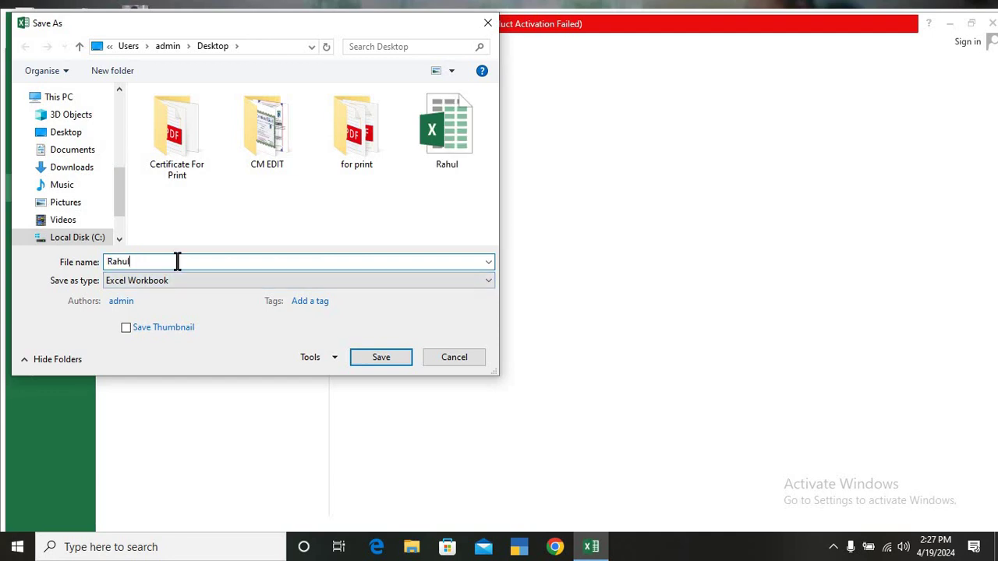
left_click(333, 355)
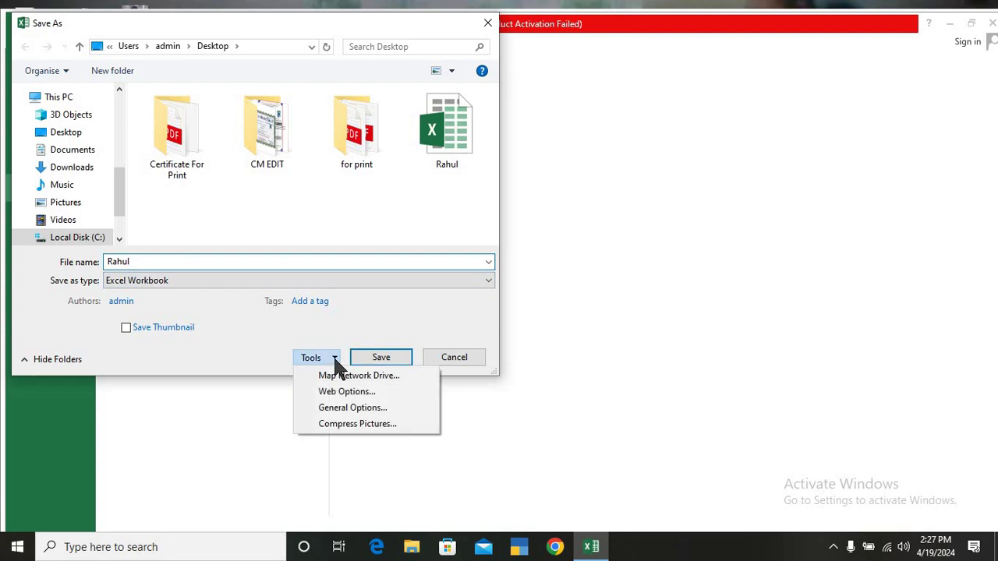
left_click(353, 408)
double_click(773, 343)
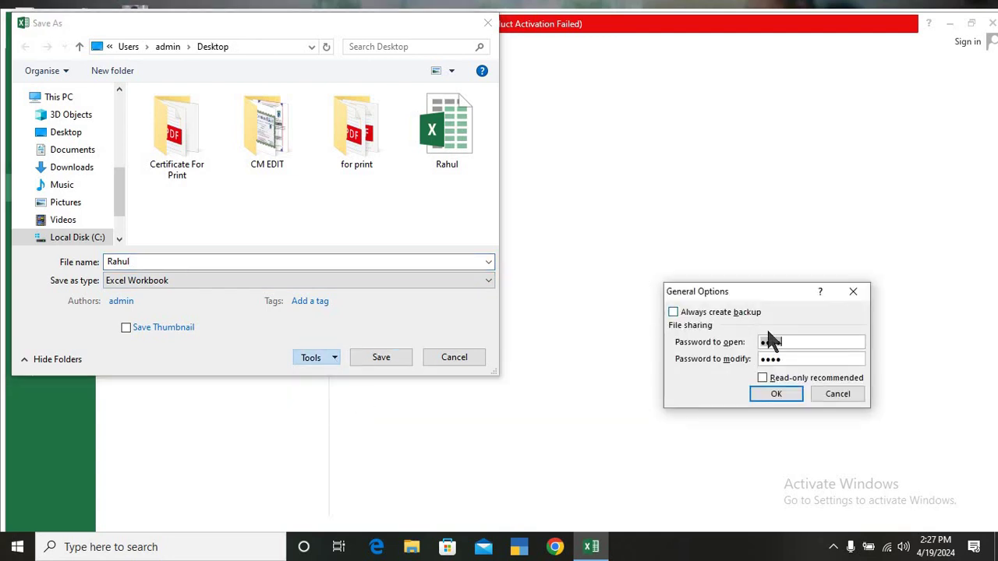
left_click(805, 346)
key("BackSpace")
key("BackSpace")
key("BackSpace")
key("BackSpace")
left_click(805, 360)
key("BackSpace")
key("BackSpace")
key("BackSpace")
key("BackSpace")
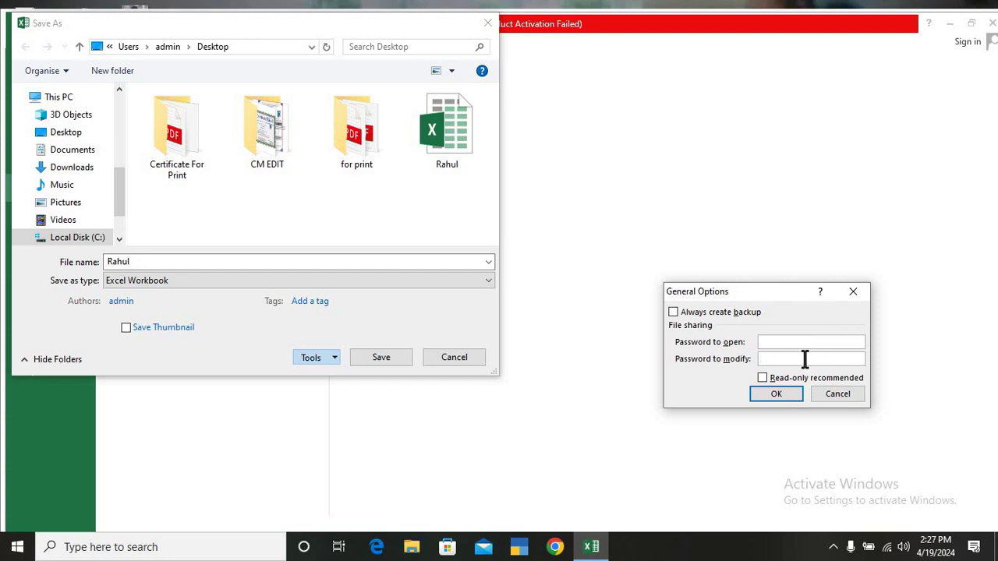
left_click(777, 395)
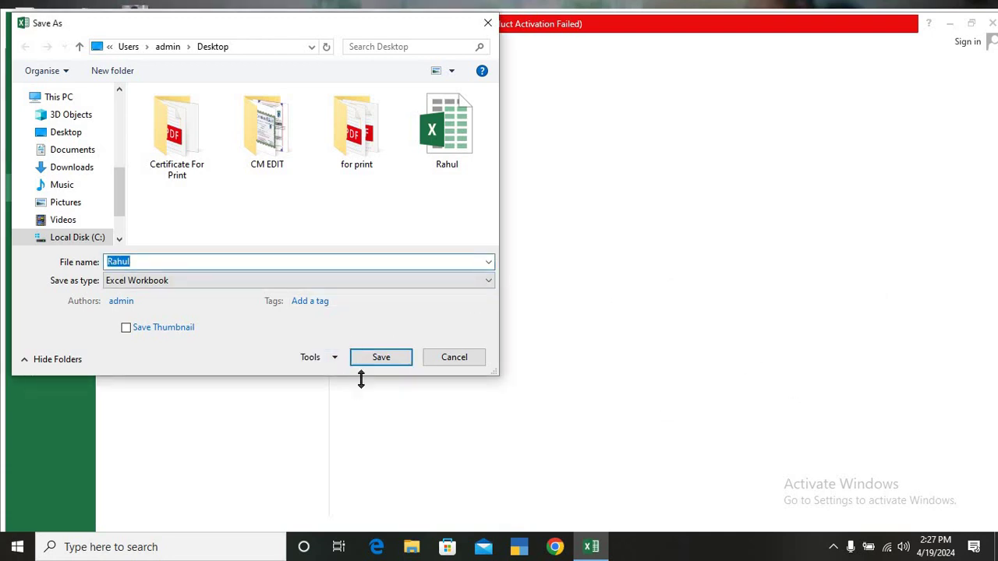
left_click(379, 356)
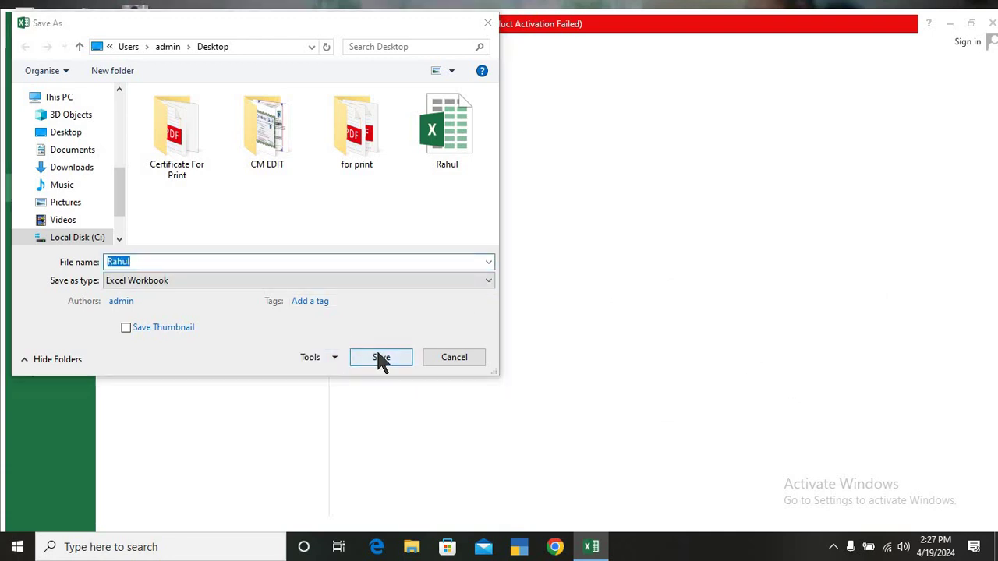
Confirm replacing Rahul.xlsx with the password-free version, then close Excel.
left_click(364, 296)
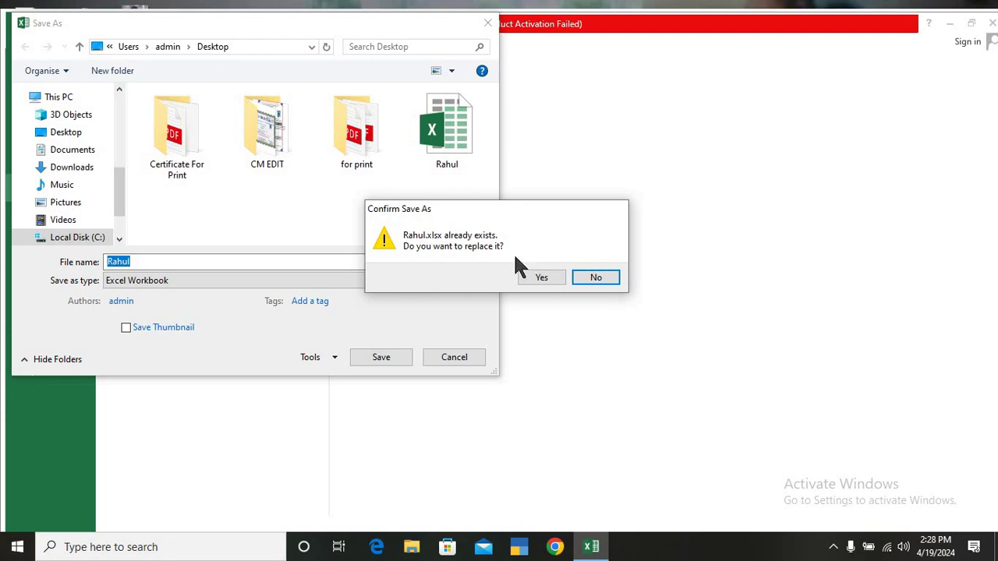
left_click(538, 280)
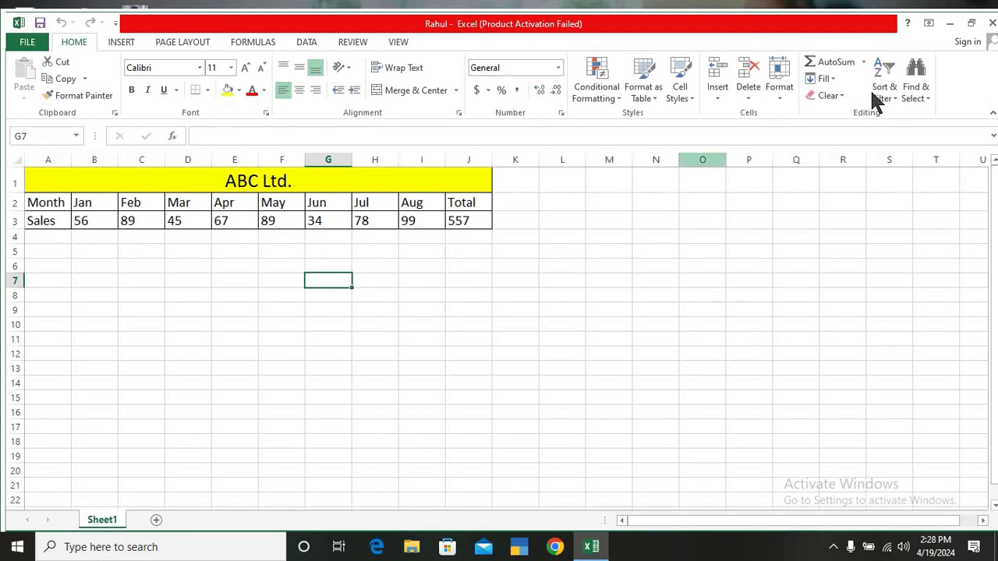
left_click(992, 23)
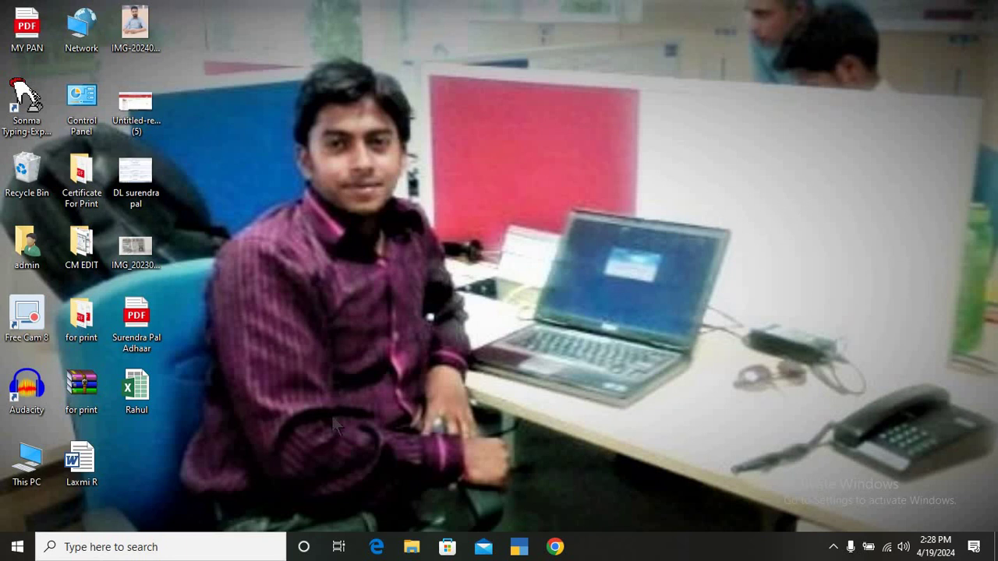
Reopen Rahul from the desktop without a password, dismiss activation, and maximize the window.
double_click(144, 400)
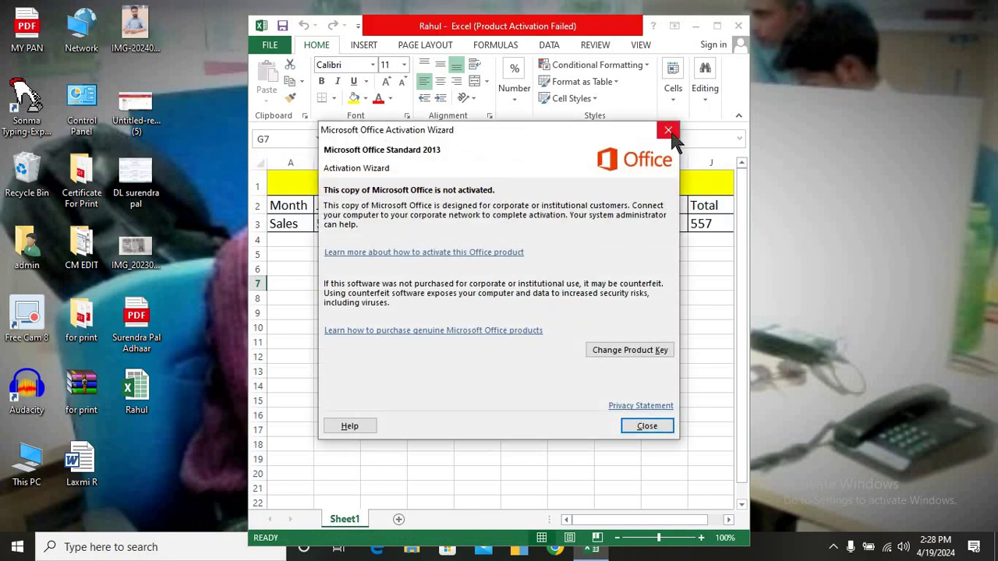
left_click(669, 132)
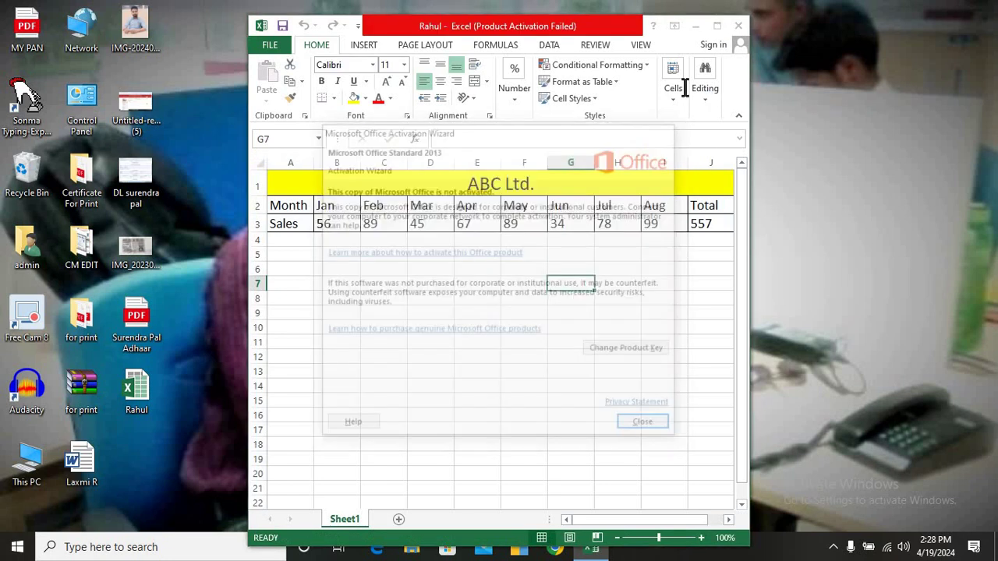
left_click(718, 26)
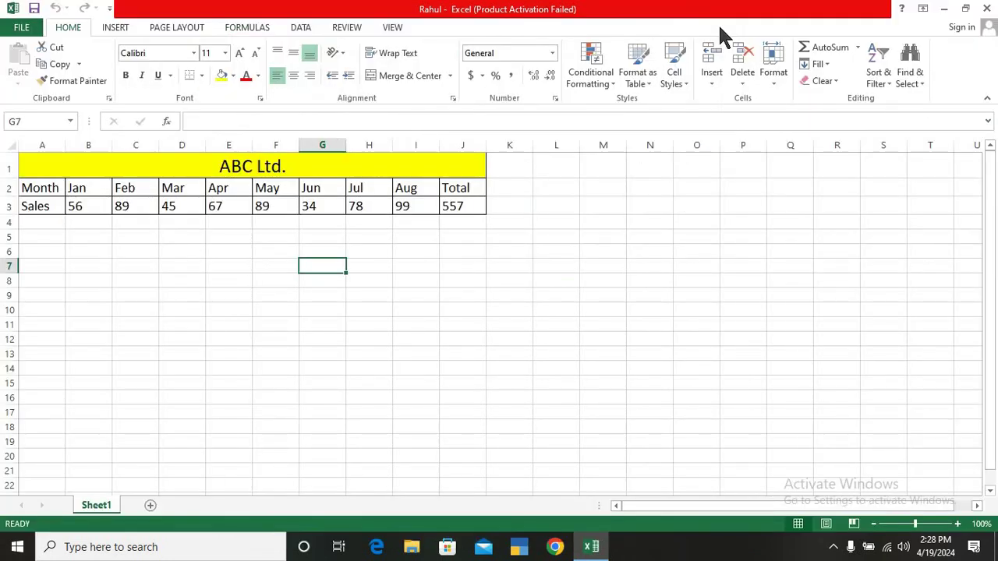